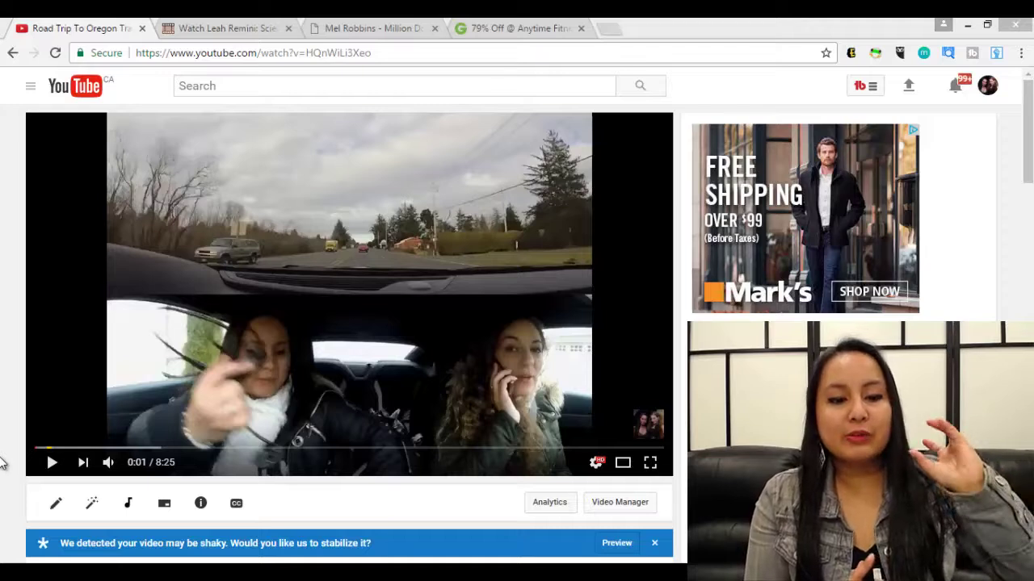
# Play the road-trip video on YouTube and pause it at 0:08.
pyautogui.click(48, 465)
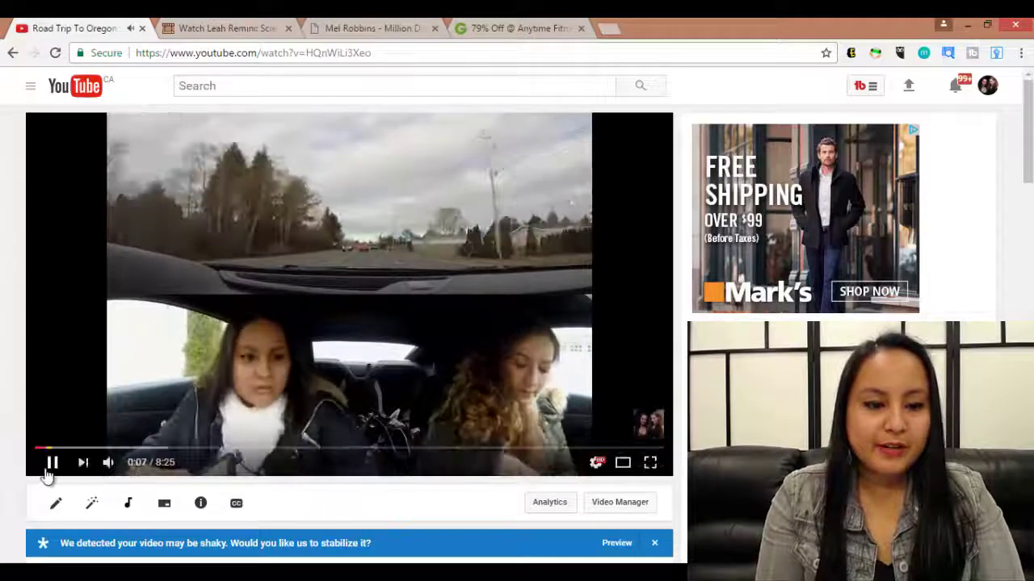
pyautogui.click(49, 472)
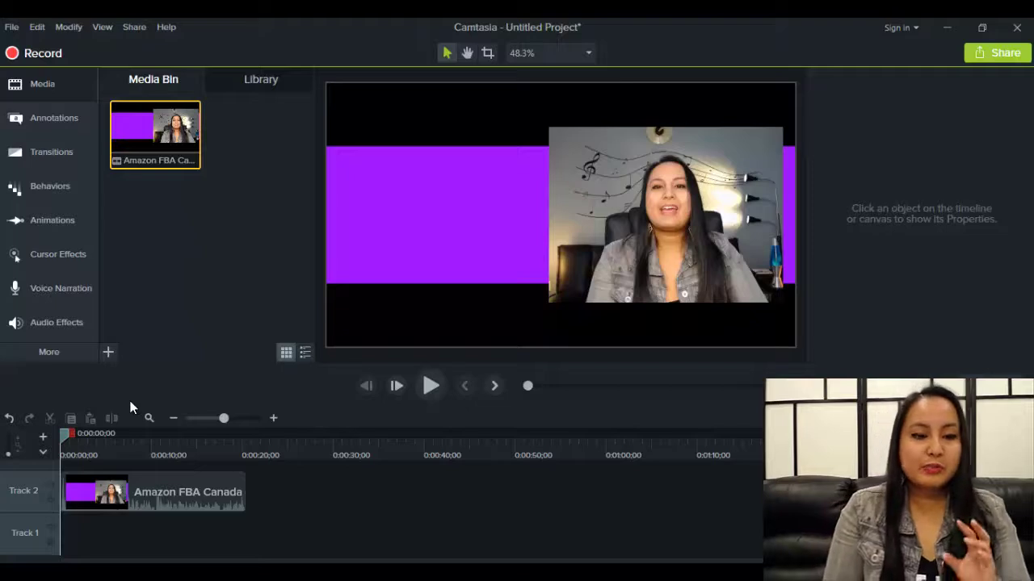
# Move the Amazon FBA Canada clip from Track 2 to Track 1 and set the playhead to 0:00:01;05.
pyautogui.moveTo(106, 490)
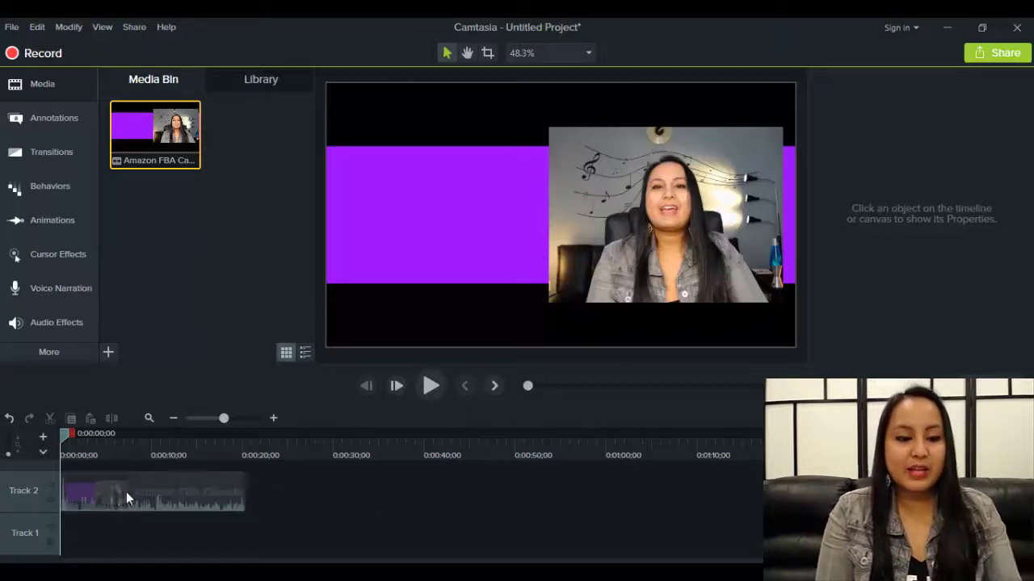
pyautogui.moveTo(83, 502)
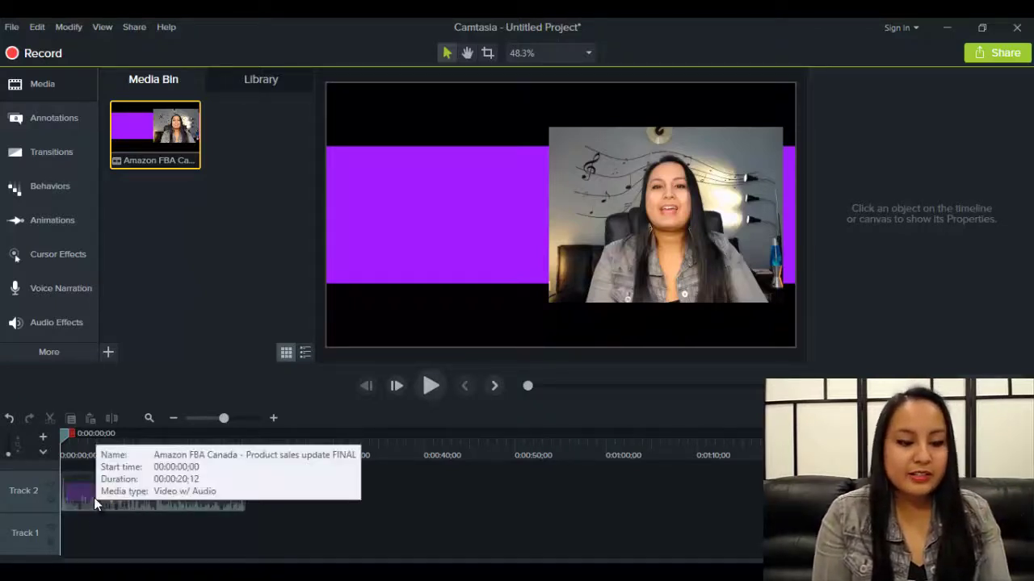
pyautogui.click(111, 495)
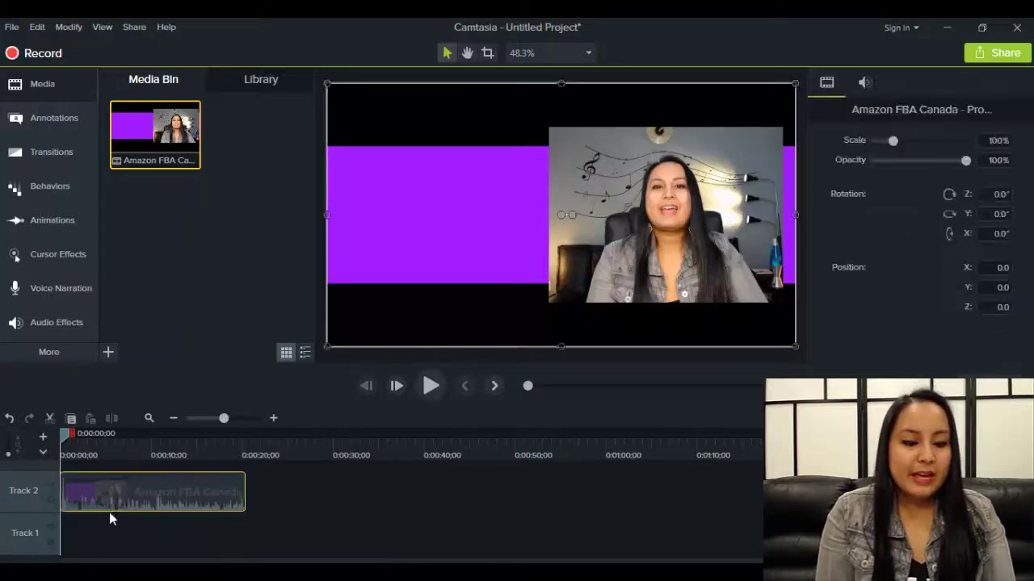
pyautogui.moveTo(110, 517); pyautogui.dragTo(107, 518)
pyautogui.moveTo(65, 433); pyautogui.dragTo(76, 439)
# Add the red ABC speech-bubble callout to Track 2 and move the playhead to 0:00:02;05.
pyautogui.click(37, 125)
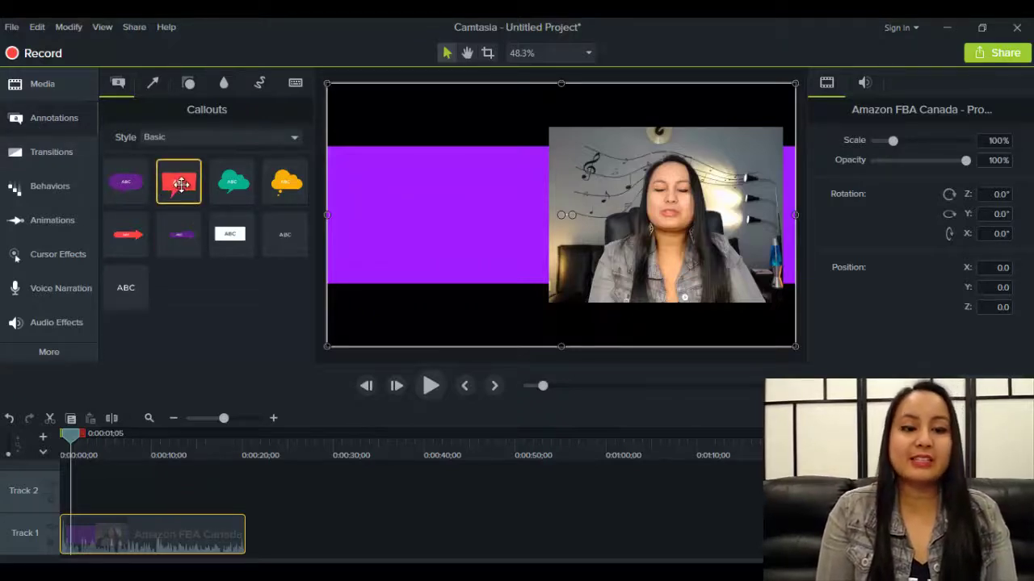
pyautogui.moveTo(156, 244); pyautogui.dragTo(88, 493)
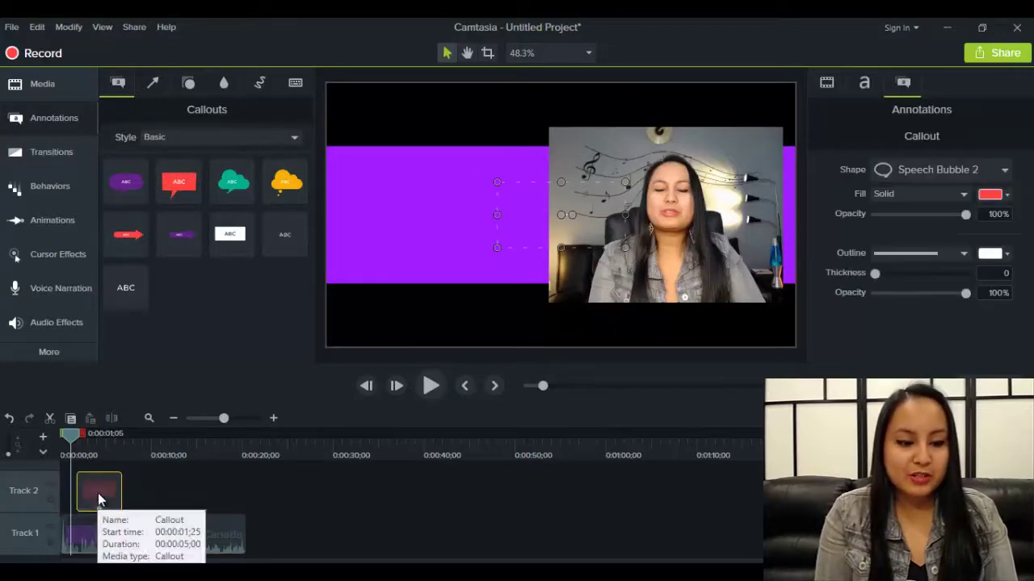
pyautogui.click(77, 445)
pyautogui.moveTo(77, 444); pyautogui.dragTo(79, 446)
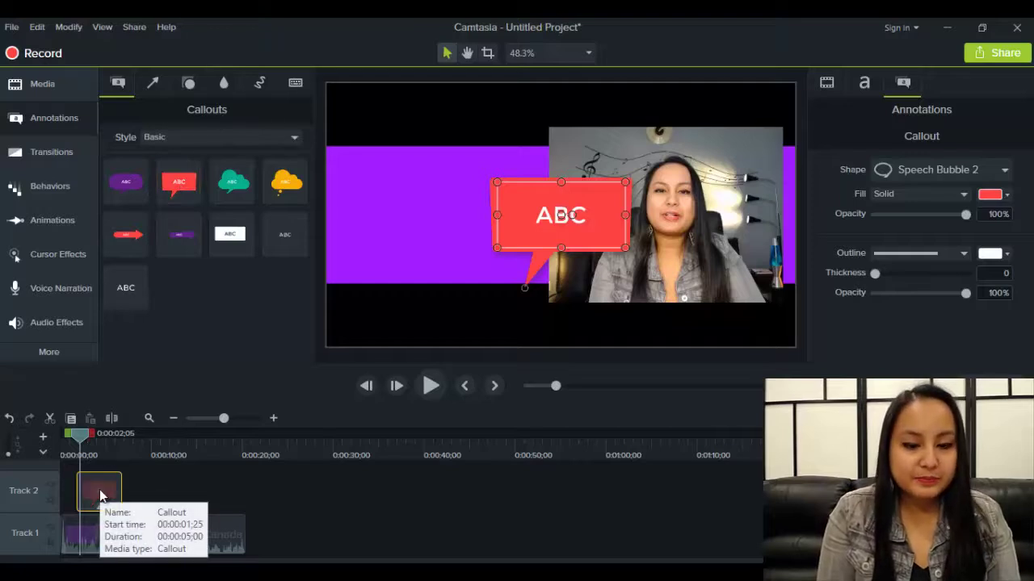
# Change the callout text to 'Hello!' and move it left onto the purple band.
pyautogui.doubleClick(552, 216)
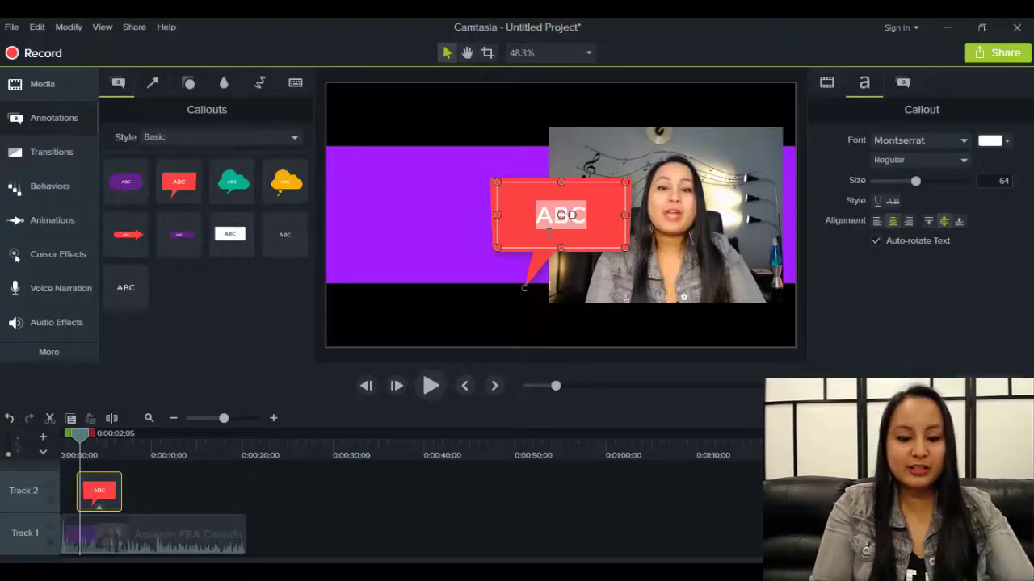
pyautogui.write('Hello!')
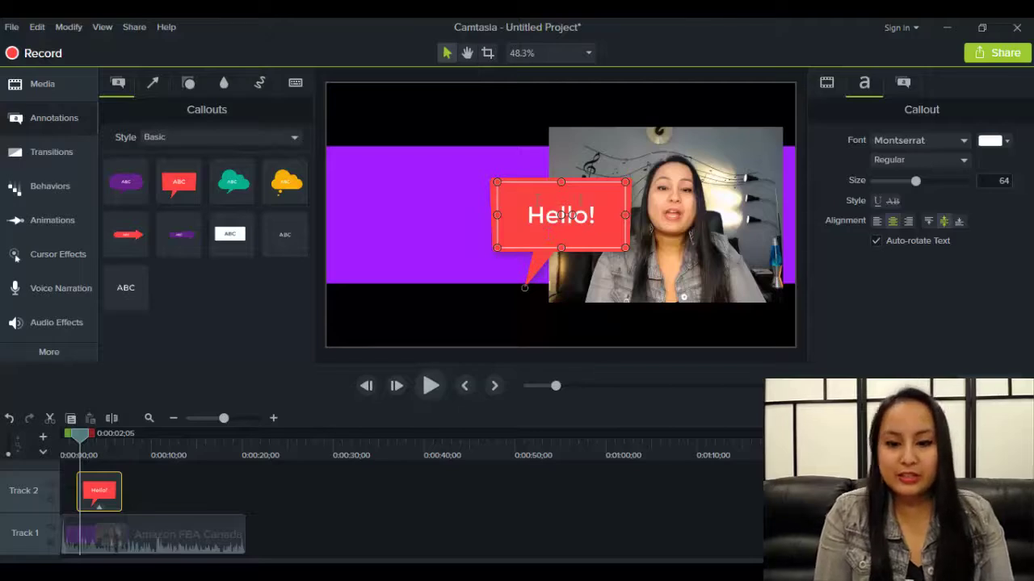
pyautogui.moveTo(561, 215); pyautogui.dragTo(434, 215)
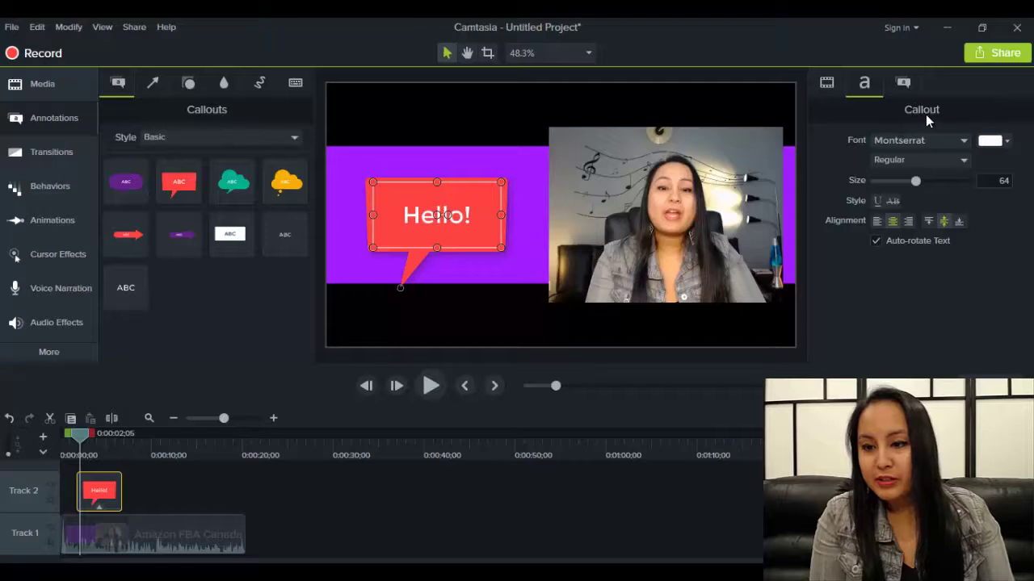
# Set the callout's fill colour to black and deselect it.
pyautogui.click(908, 91)
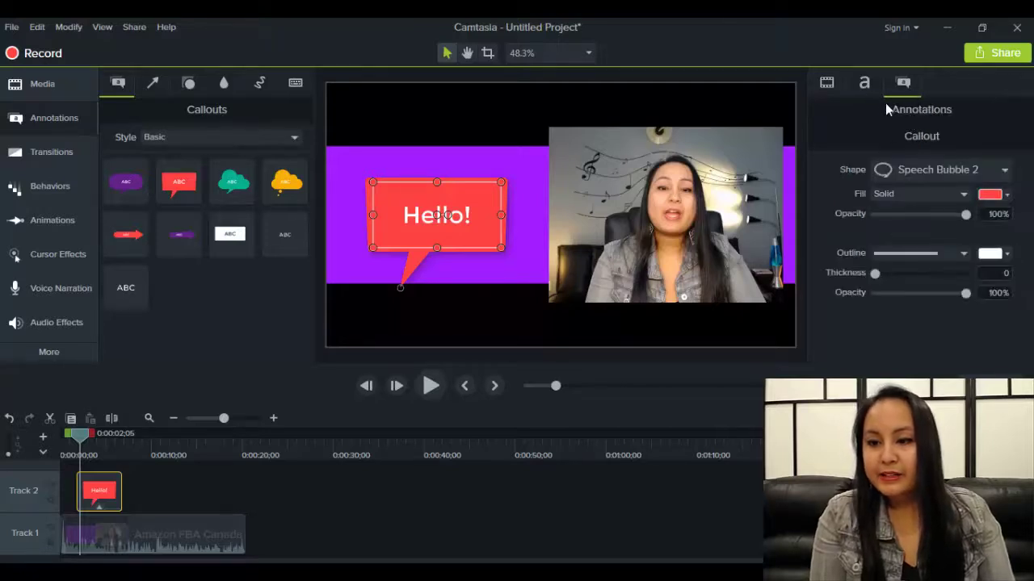
pyautogui.click(1004, 196)
pyautogui.click(883, 239)
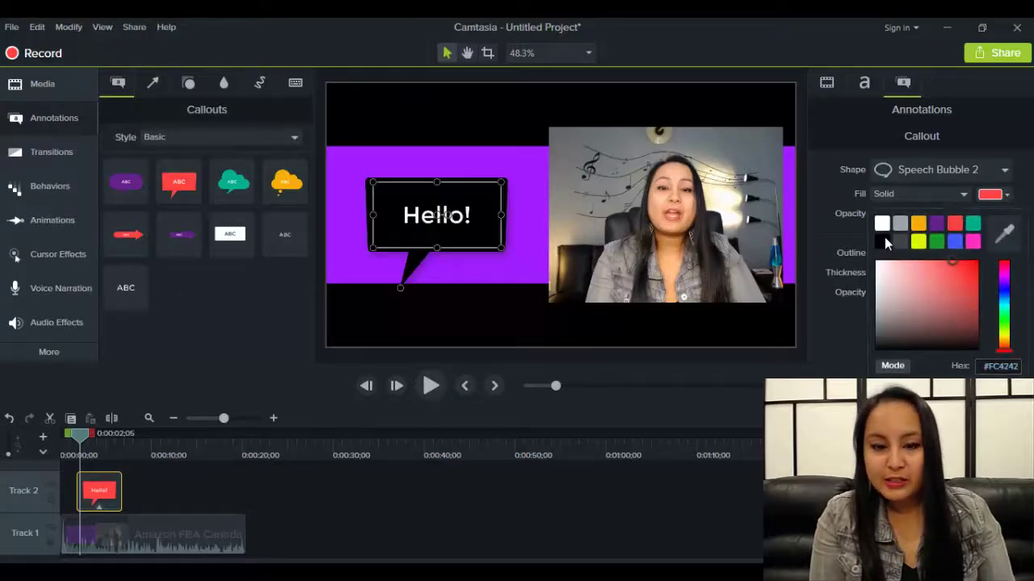
pyautogui.click(319, 308)
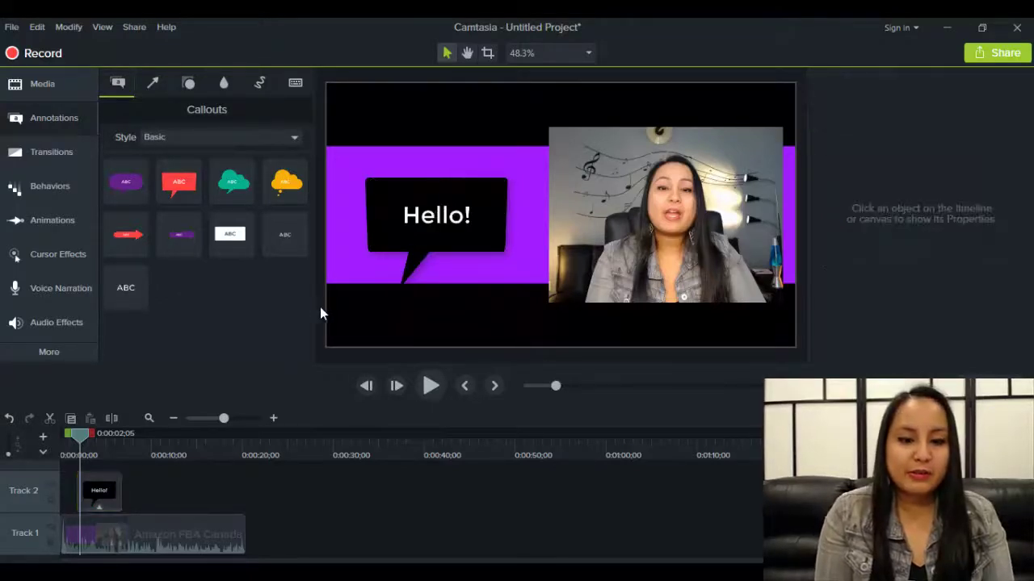
pyautogui.click(71, 441)
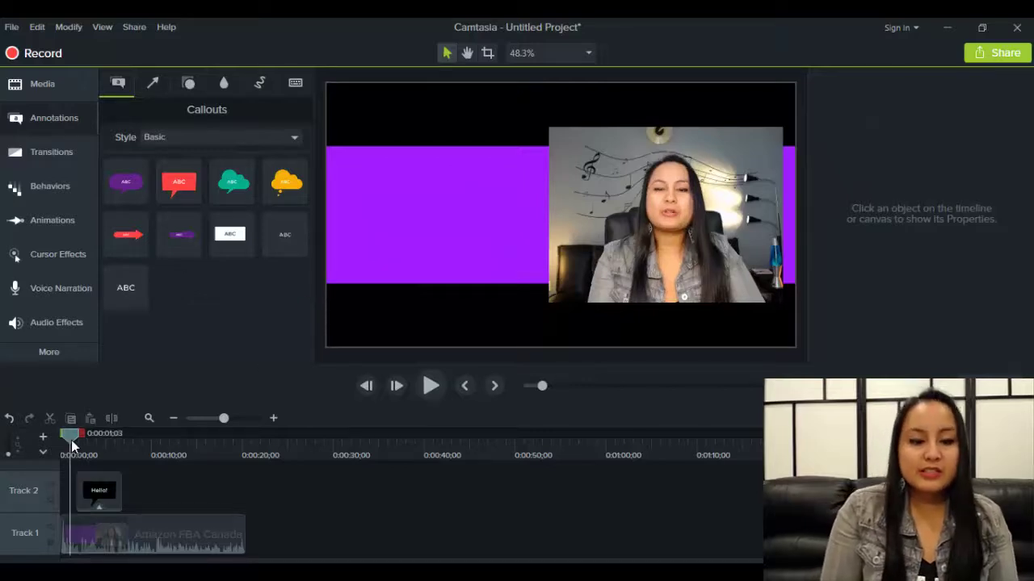
pyautogui.moveTo(74, 438); pyautogui.dragTo(86, 443)
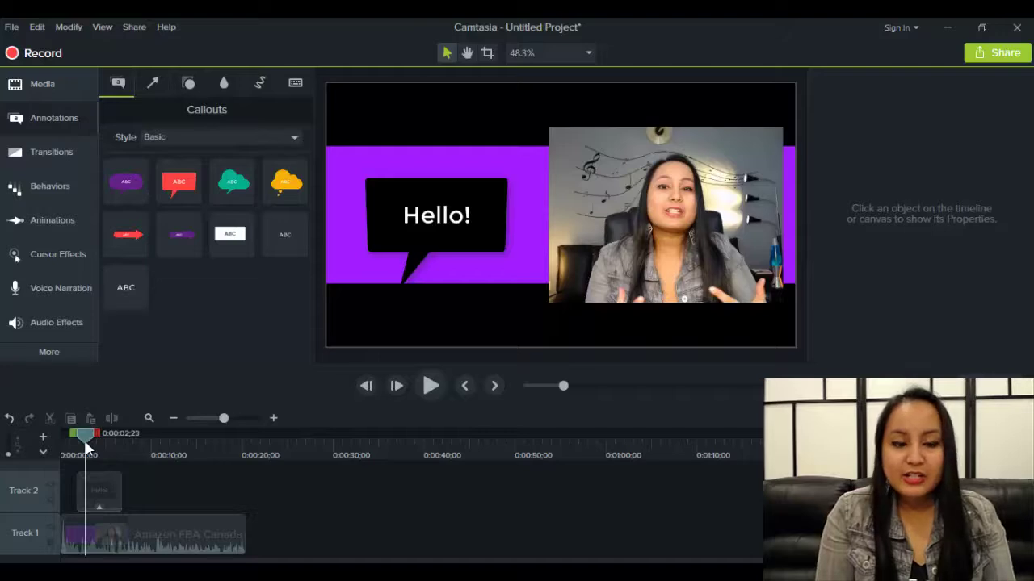
pyautogui.moveTo(86, 435); pyautogui.dragTo(68, 436)
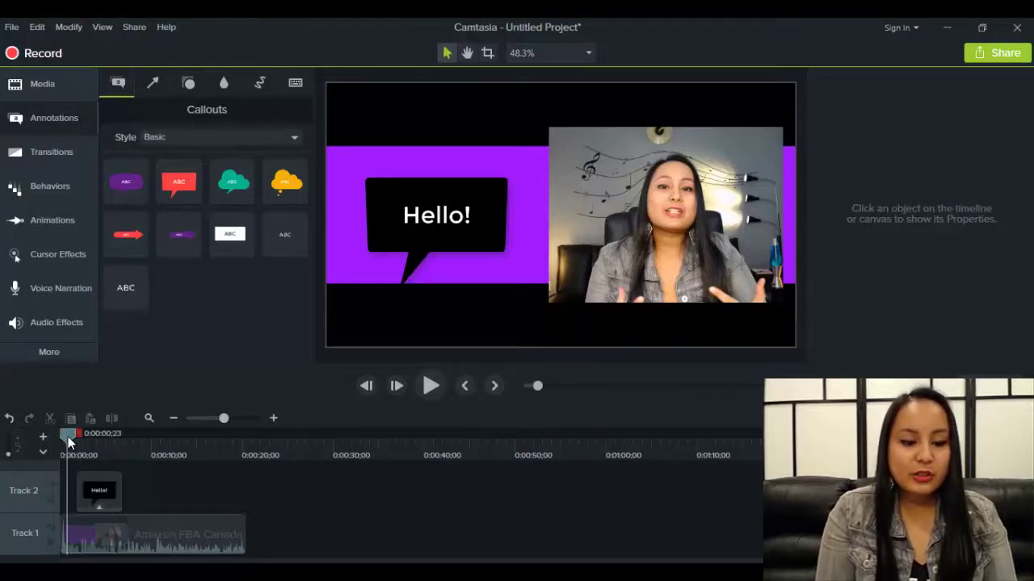
pyautogui.click(429, 389)
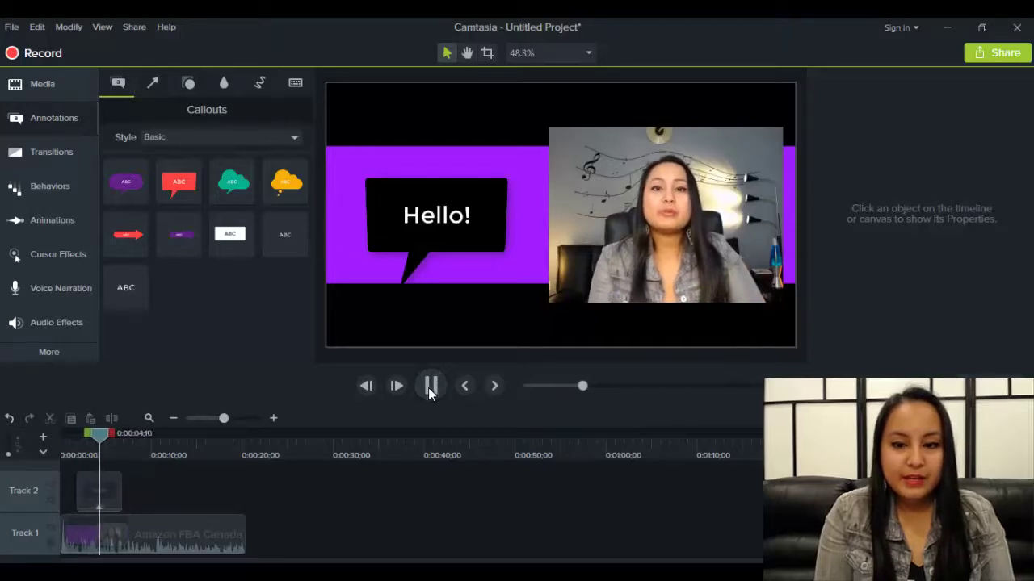
pyautogui.click(428, 388)
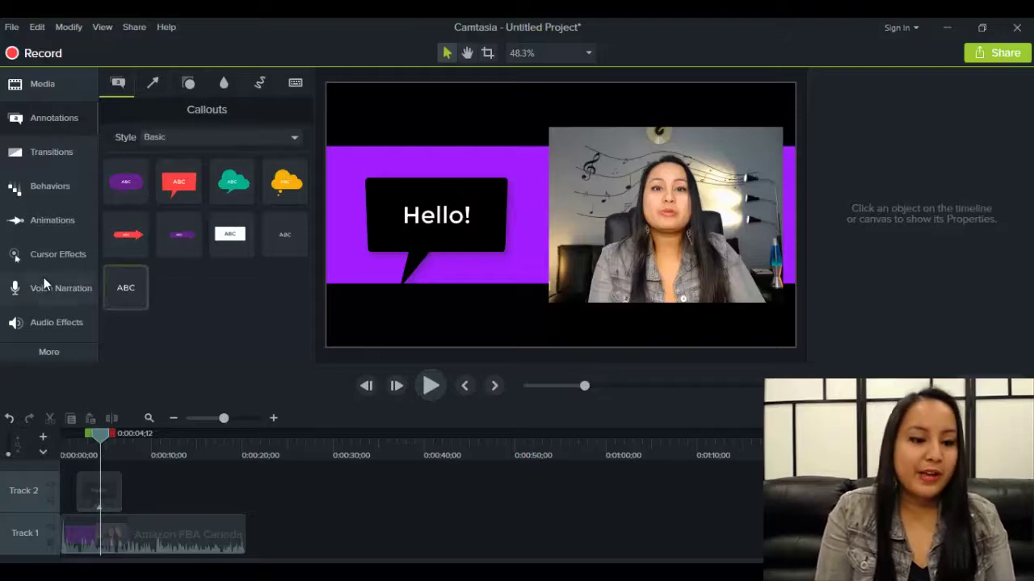
pyautogui.click(39, 194)
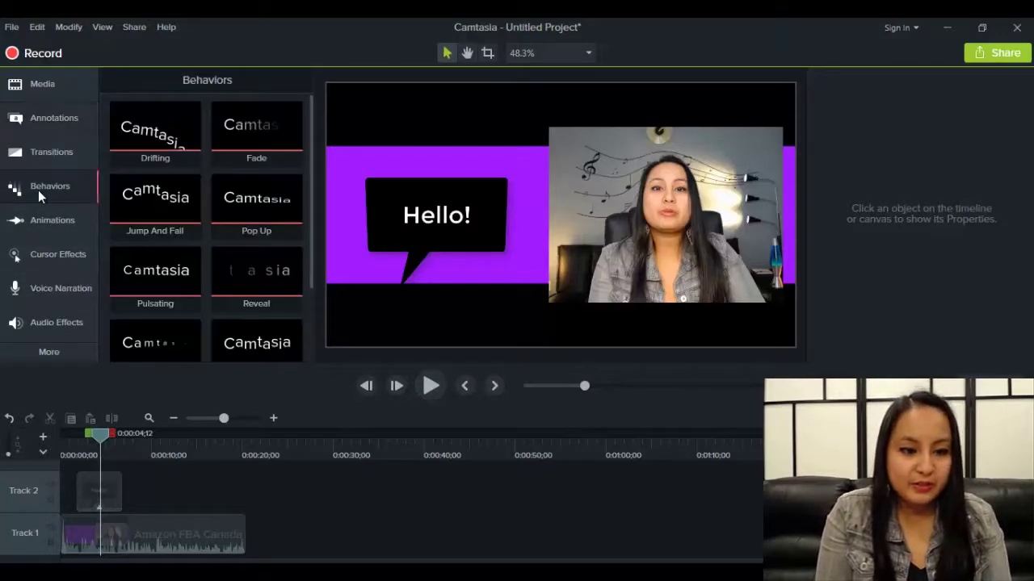
pyautogui.moveTo(309, 176); pyautogui.dragTo(306, 254)
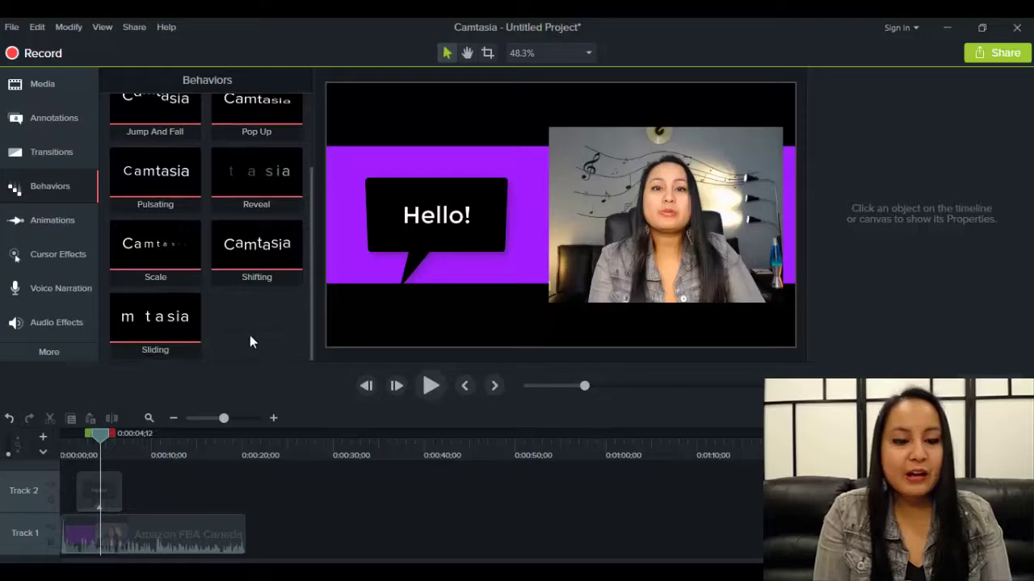
pyautogui.moveTo(310, 324); pyautogui.dragTo(307, 252)
pyautogui.scroll(1, 196, 196)
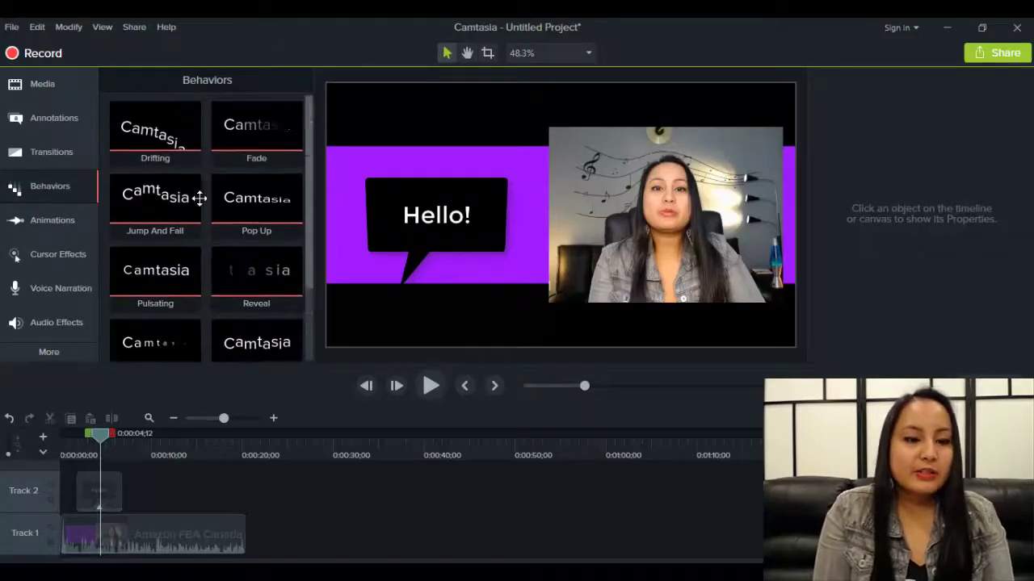
pyautogui.click(145, 155)
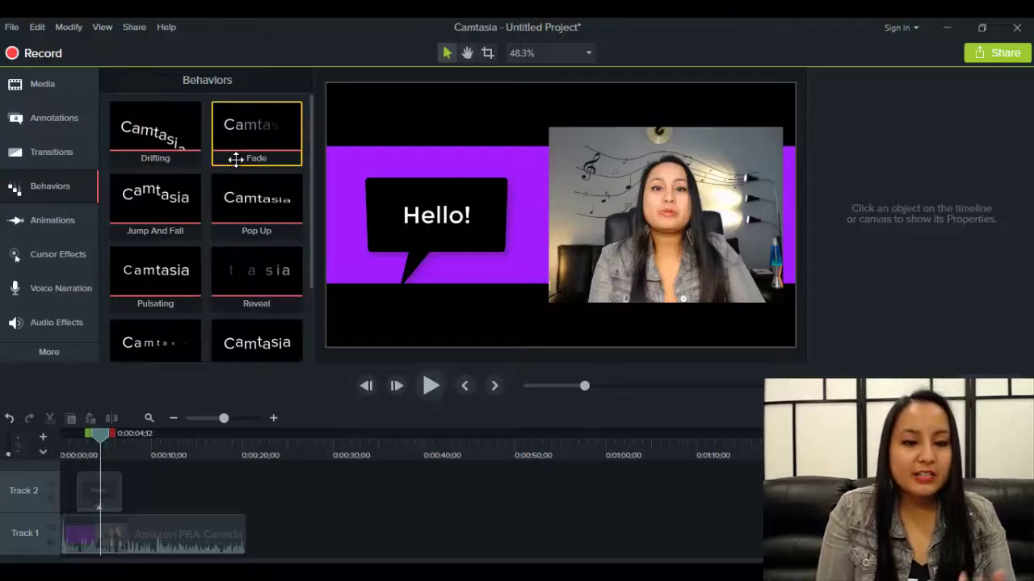
pyautogui.click(139, 229)
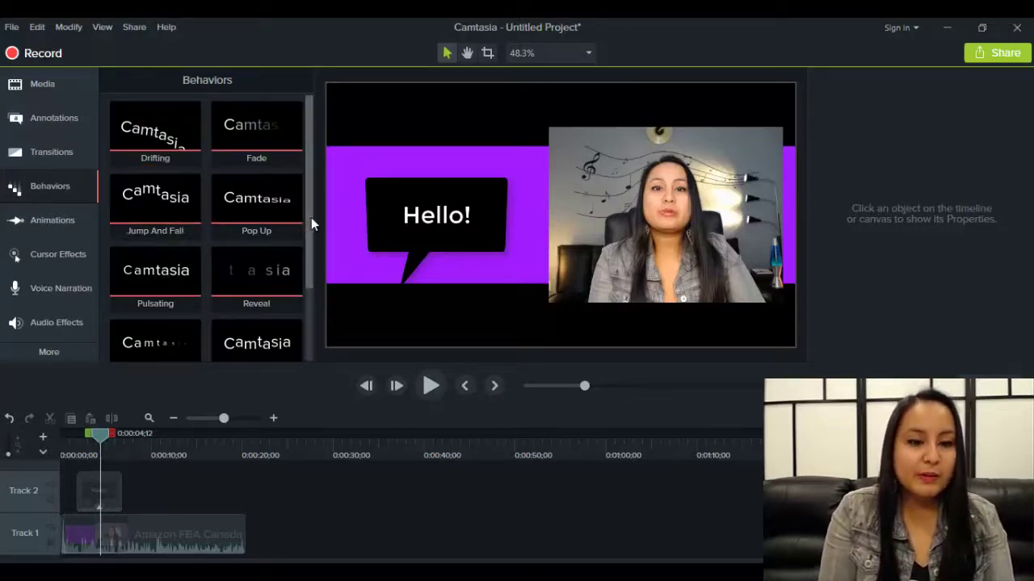
pyautogui.moveTo(311, 220); pyautogui.dragTo(295, 283)
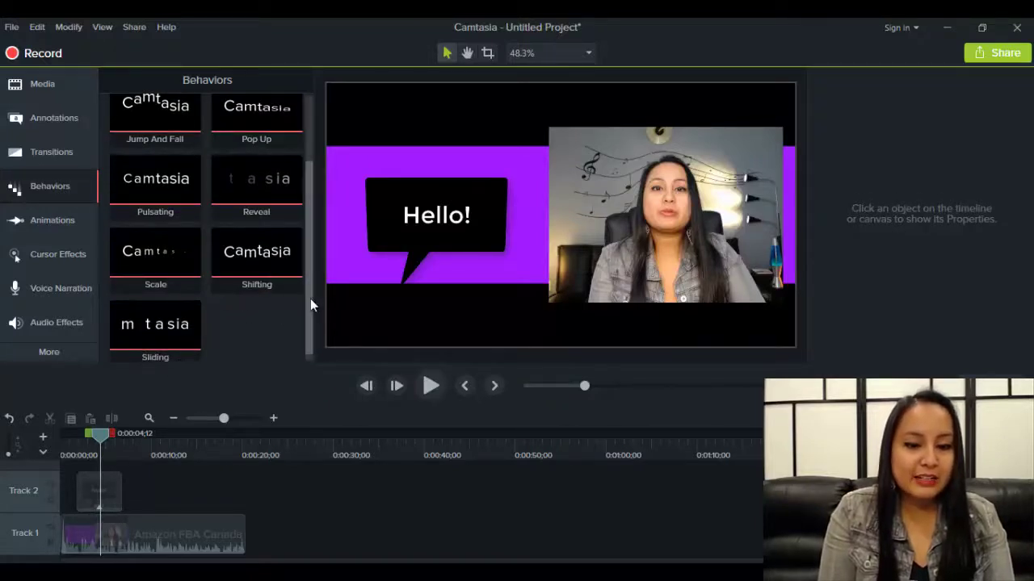
pyautogui.moveTo(310, 297); pyautogui.dragTo(315, 246)
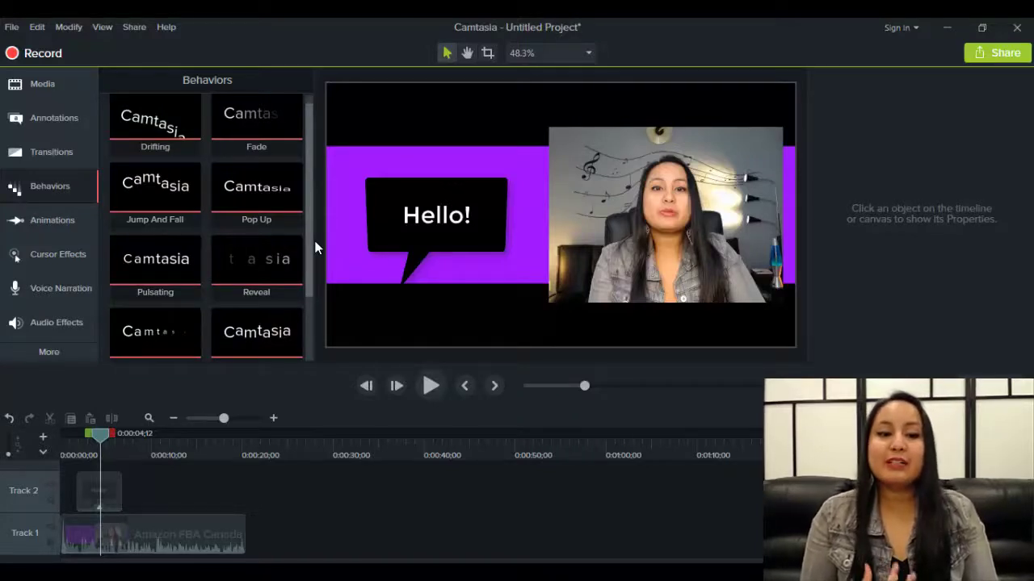
pyautogui.moveTo(313, 238); pyautogui.dragTo(305, 220)
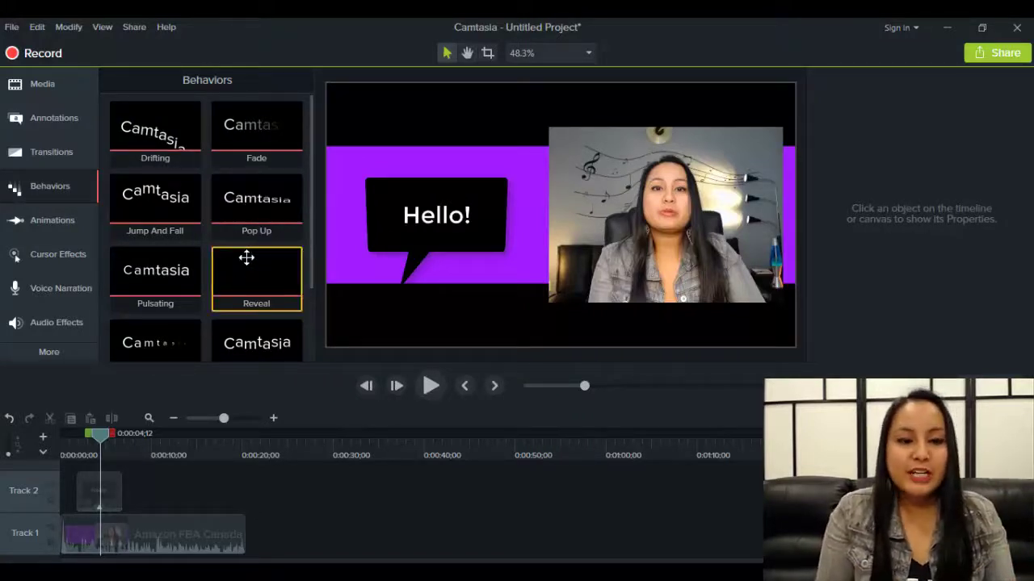
# Apply the Pop Up behavior to the Hello! callout clip on Track 2.
pyautogui.moveTo(237, 223); pyautogui.dragTo(106, 494)
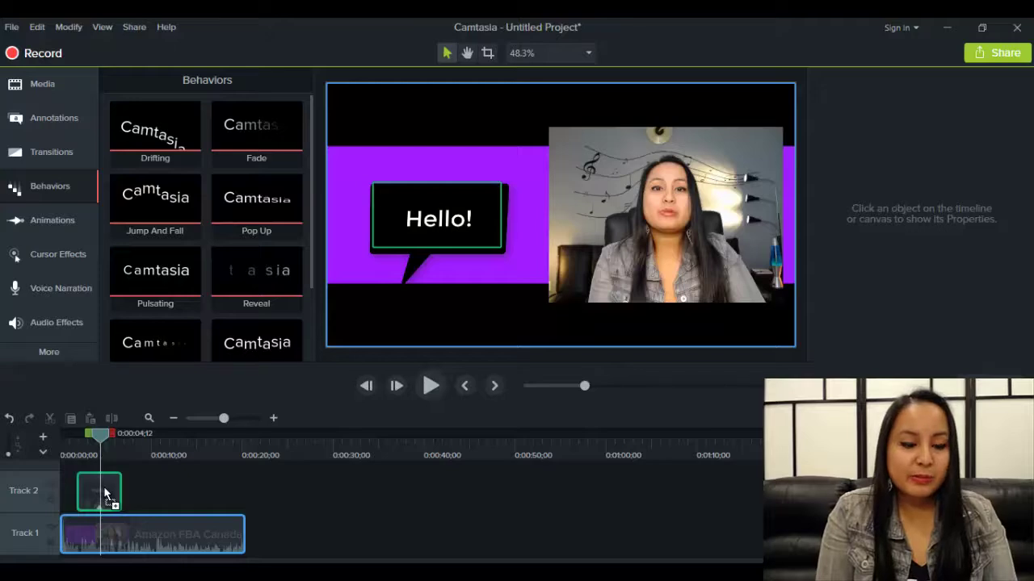
pyautogui.moveTo(105, 494); pyautogui.dragTo(104, 495)
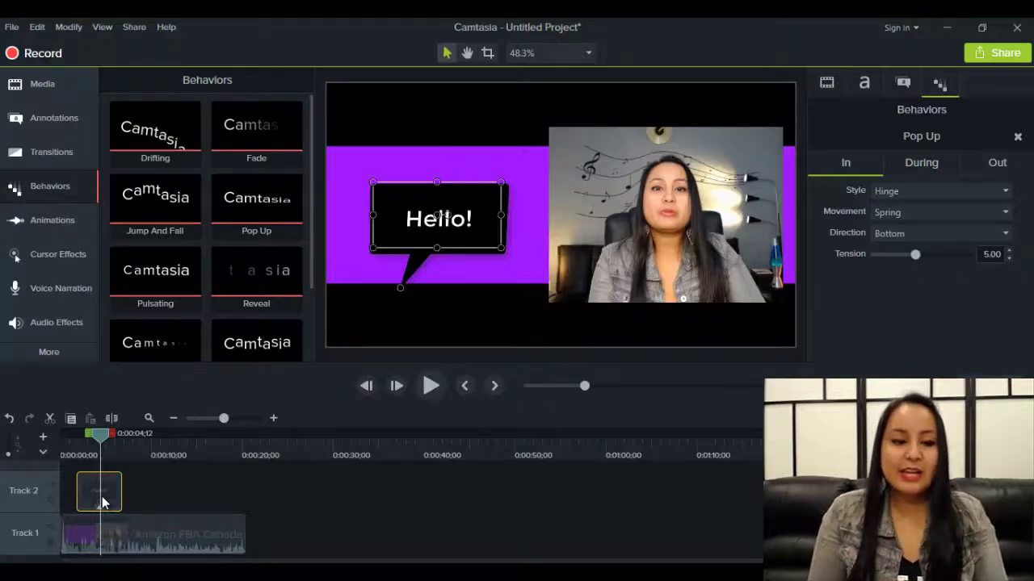
# Preview the Pop Up entrance from the start, then stop at 0:00:03;18 with Hello! showing.
pyautogui.click(70, 449)
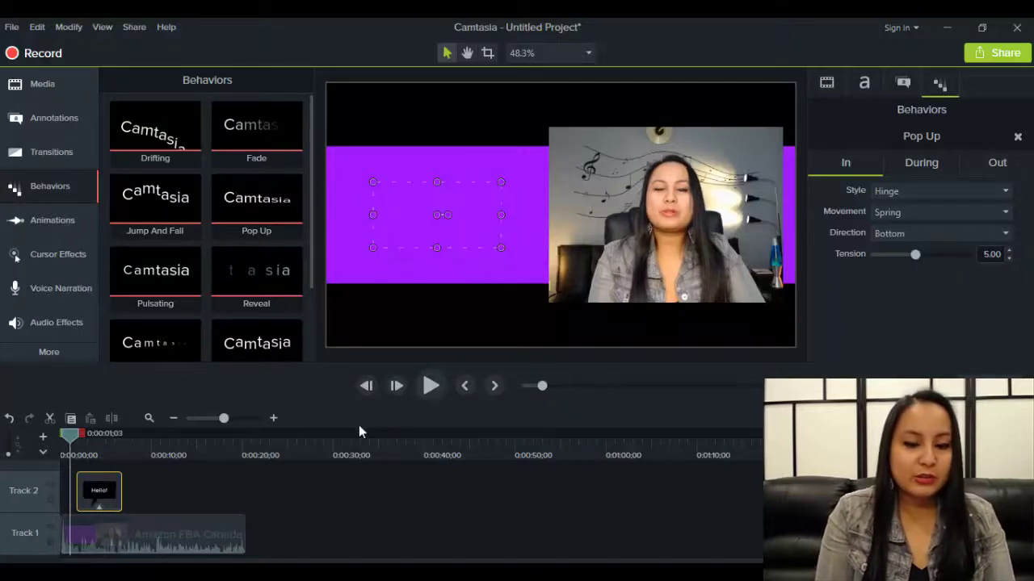
pyautogui.click(431, 385)
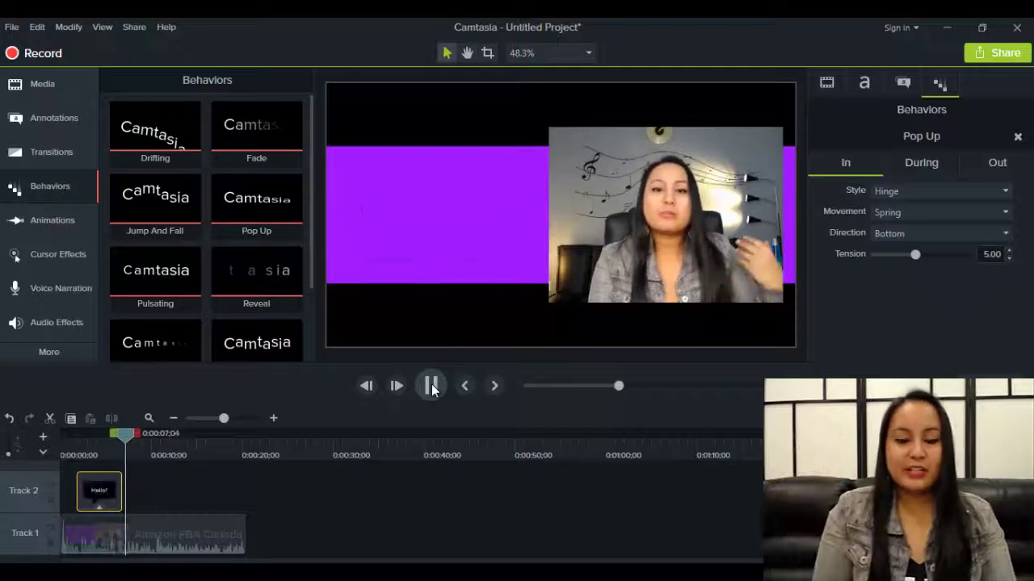
pyautogui.click(432, 386)
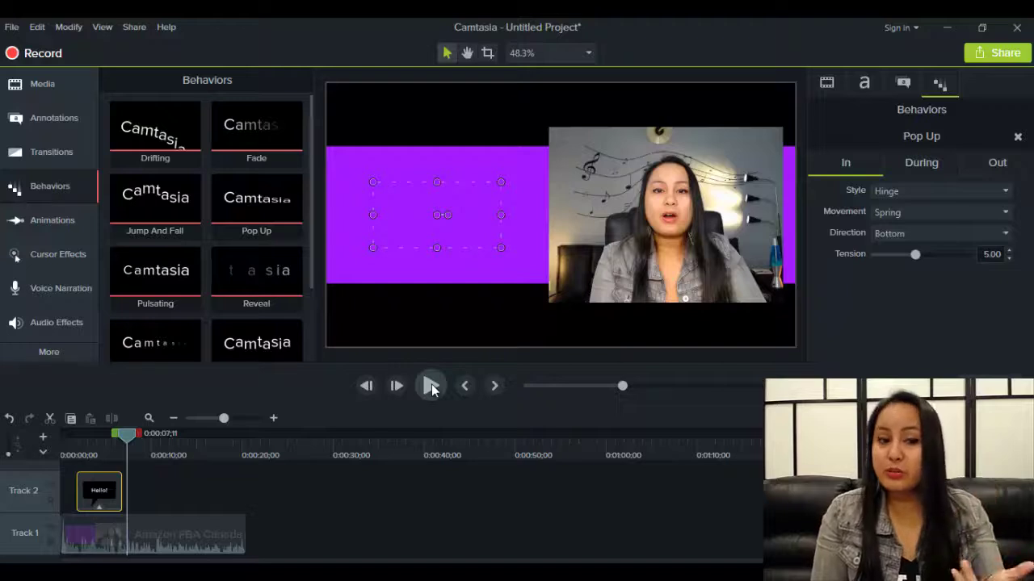
pyautogui.click(93, 441)
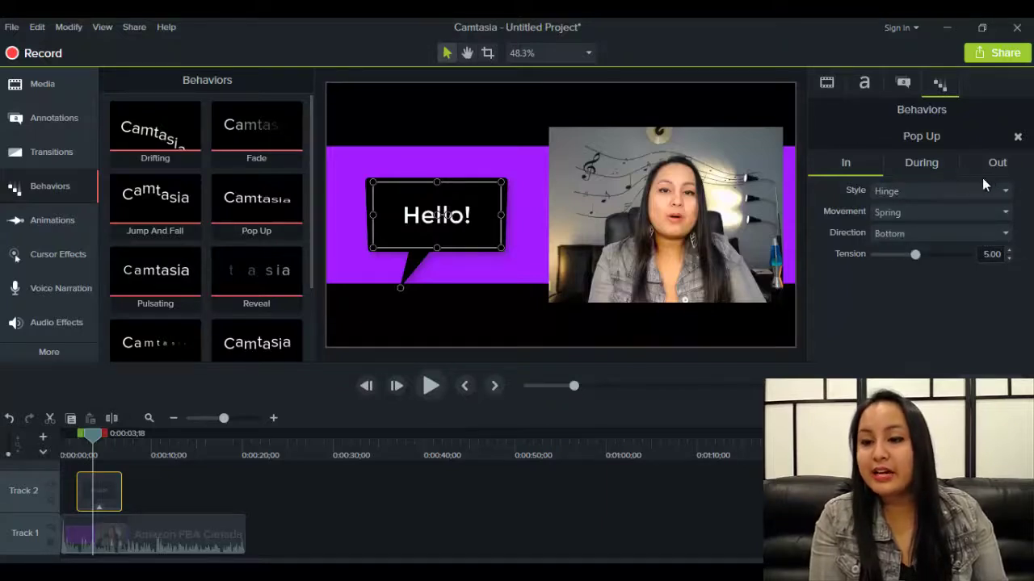
# Lower the Pop Up looping-phase rotation from 16.00° to 10.00°.
pyautogui.click(928, 164)
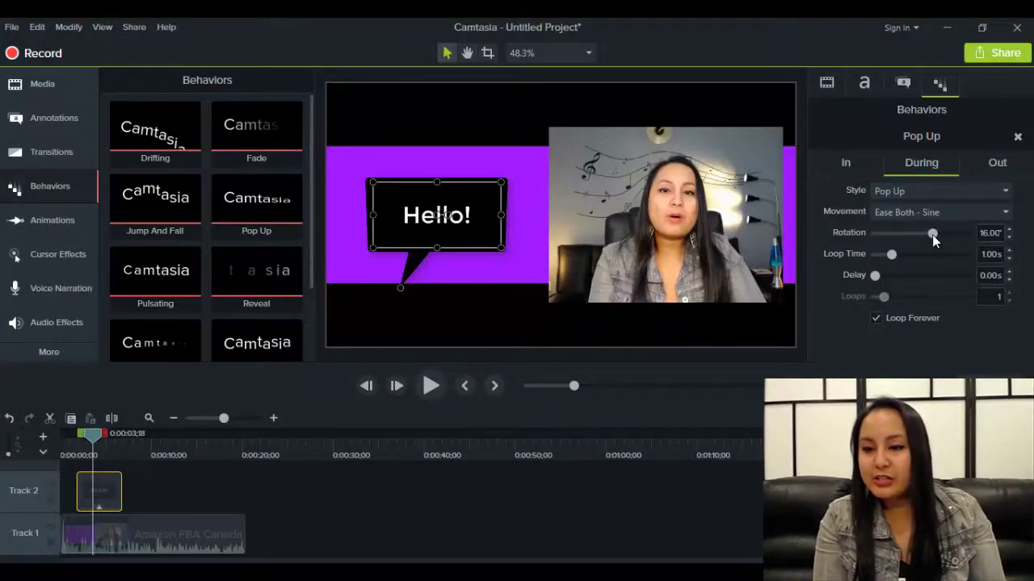
pyautogui.moveTo(932, 235); pyautogui.dragTo(927, 237)
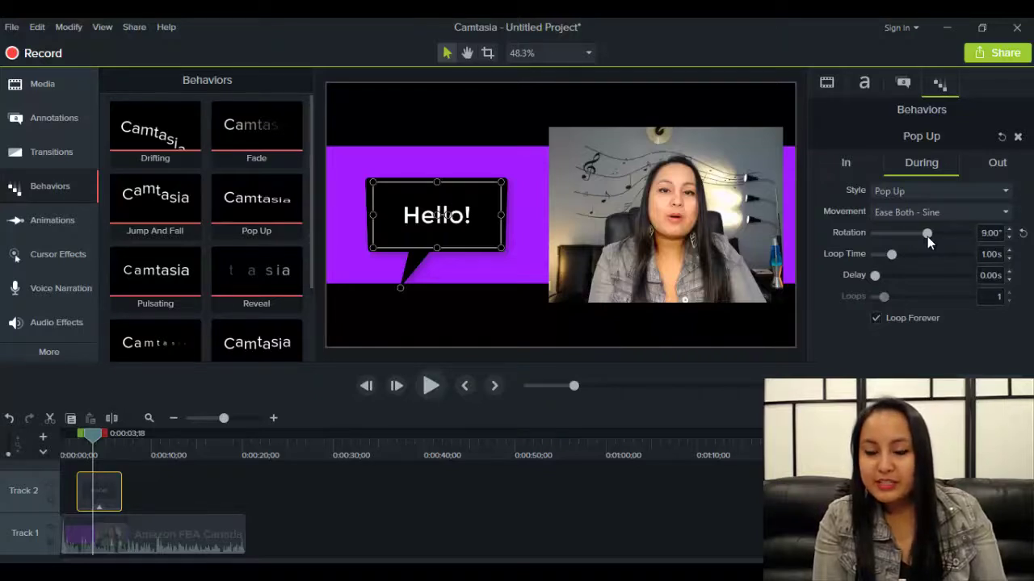
pyautogui.moveTo(927, 237); pyautogui.dragTo(928, 237)
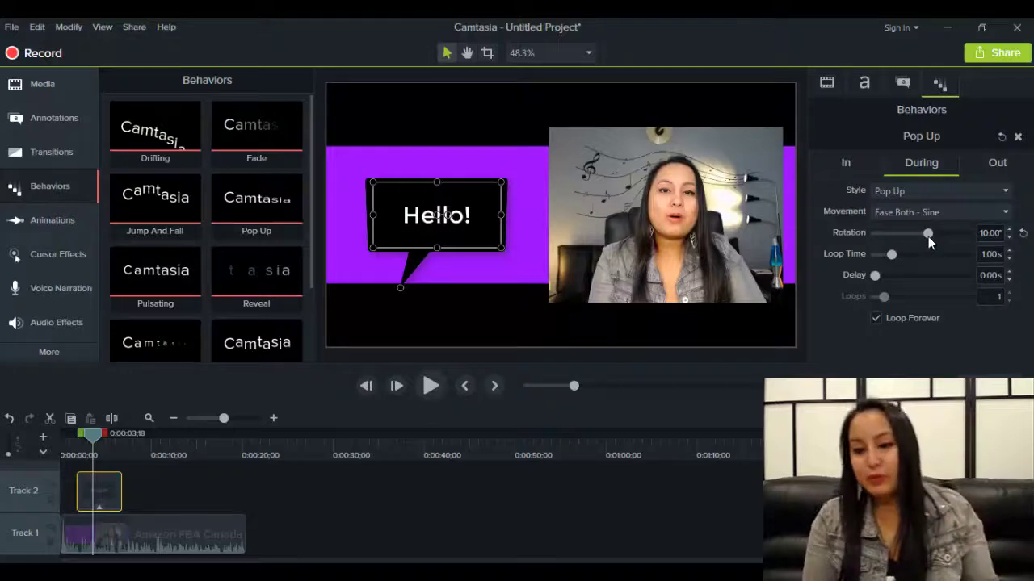
pyautogui.click(1006, 194)
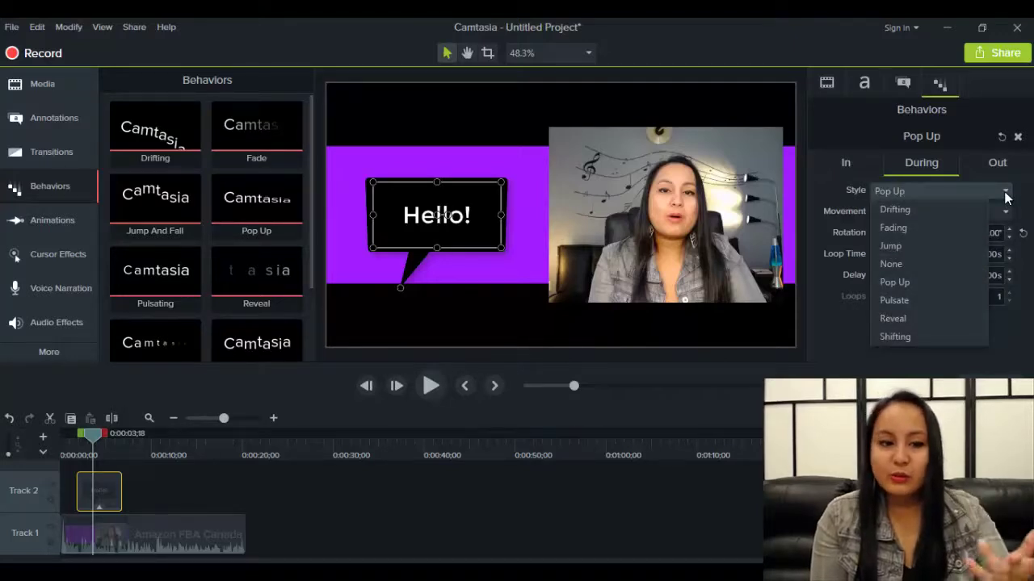
pyautogui.click(1006, 194)
pyautogui.click(1004, 213)
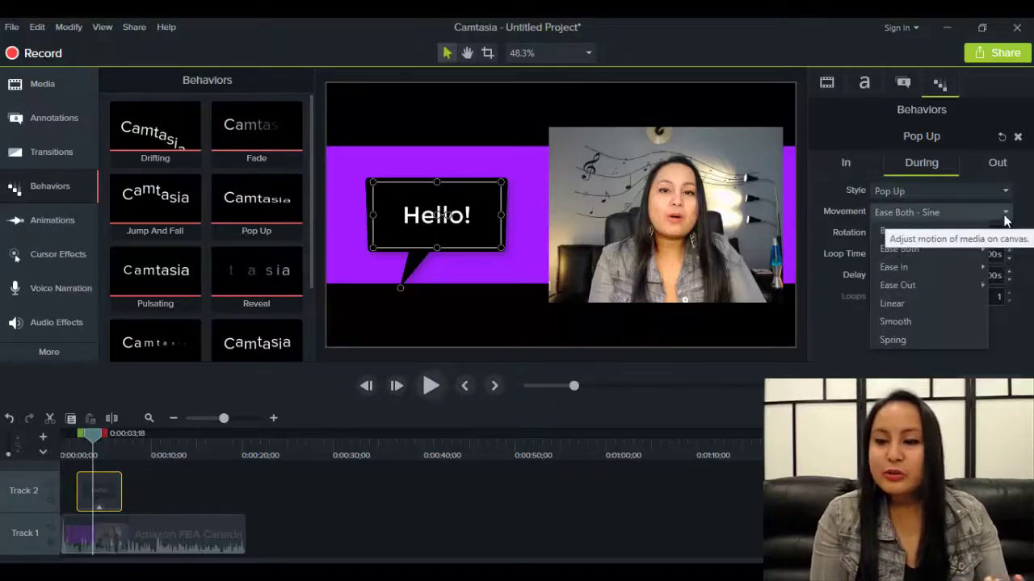
pyautogui.click(1006, 217)
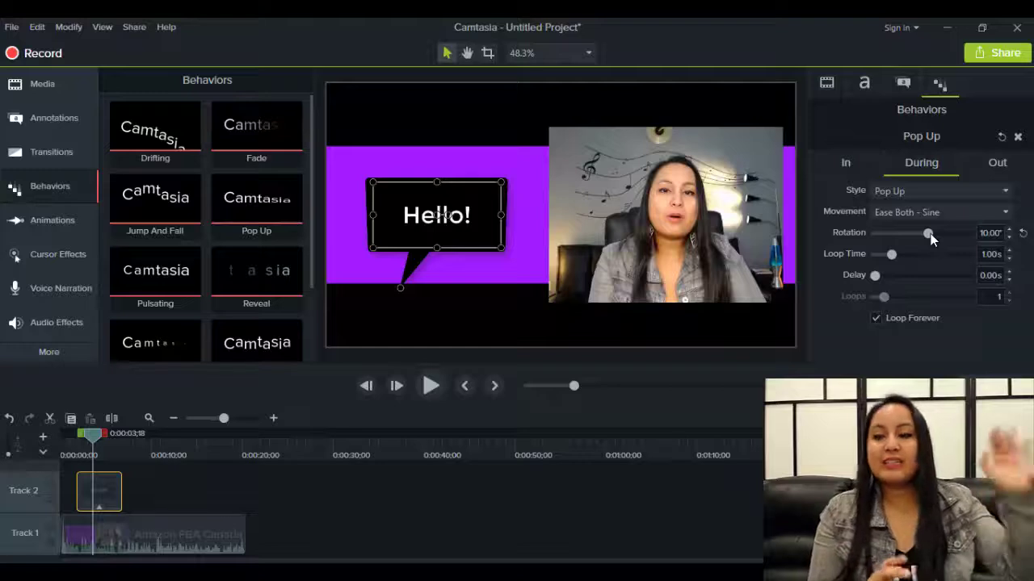
# Try lower looping rotation values down to 0°, then restore it to 10.00°.
pyautogui.moveTo(931, 234); pyautogui.dragTo(923, 235)
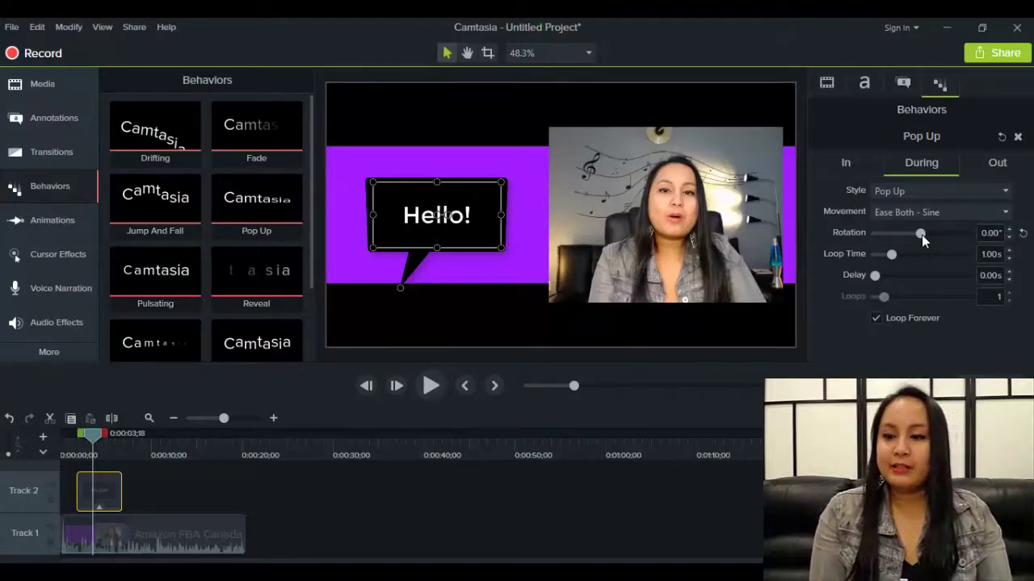
pyautogui.moveTo(922, 235); pyautogui.dragTo(928, 235)
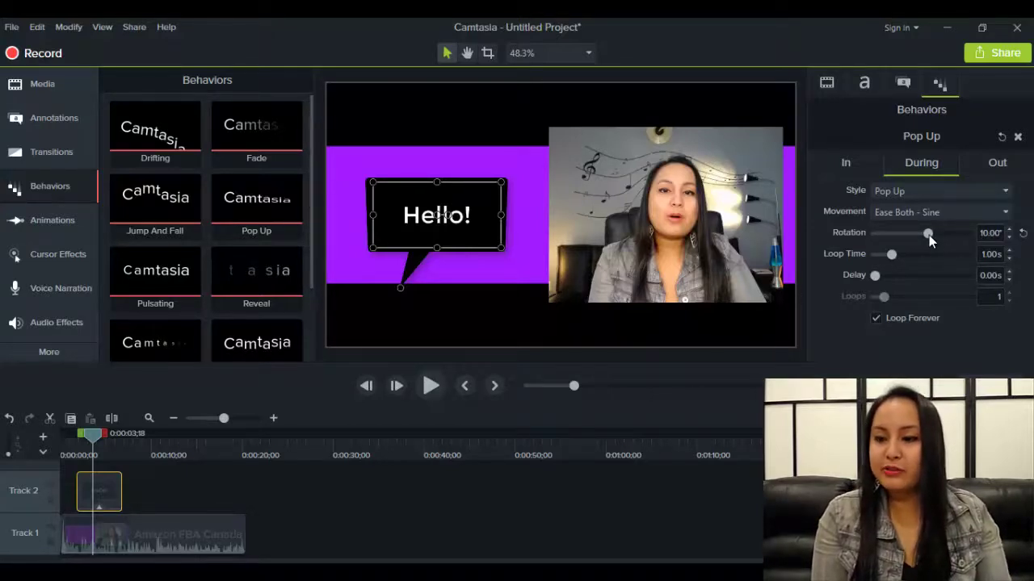
pyautogui.click(987, 167)
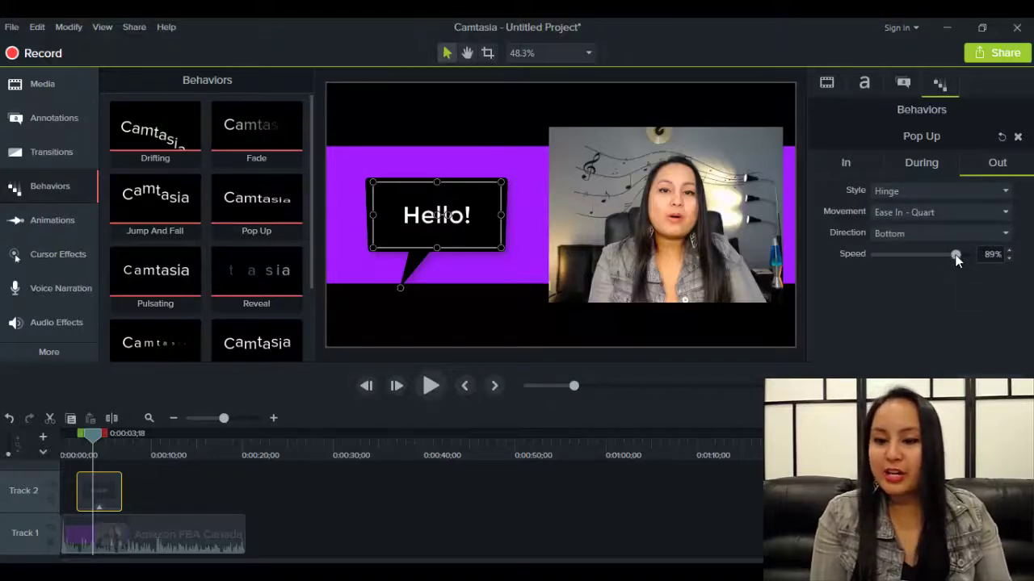
pyautogui.click(904, 235)
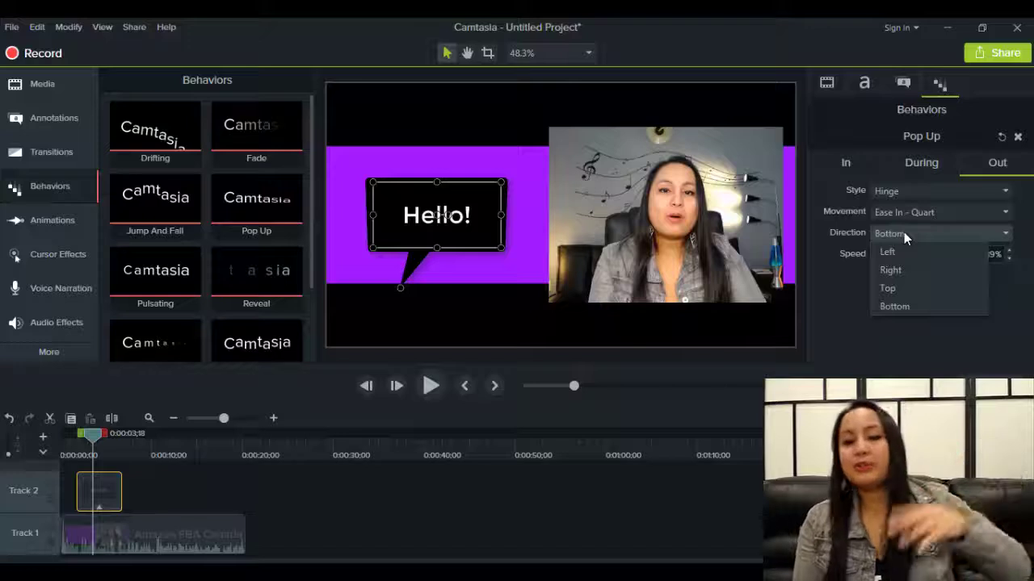
pyautogui.click(1005, 289)
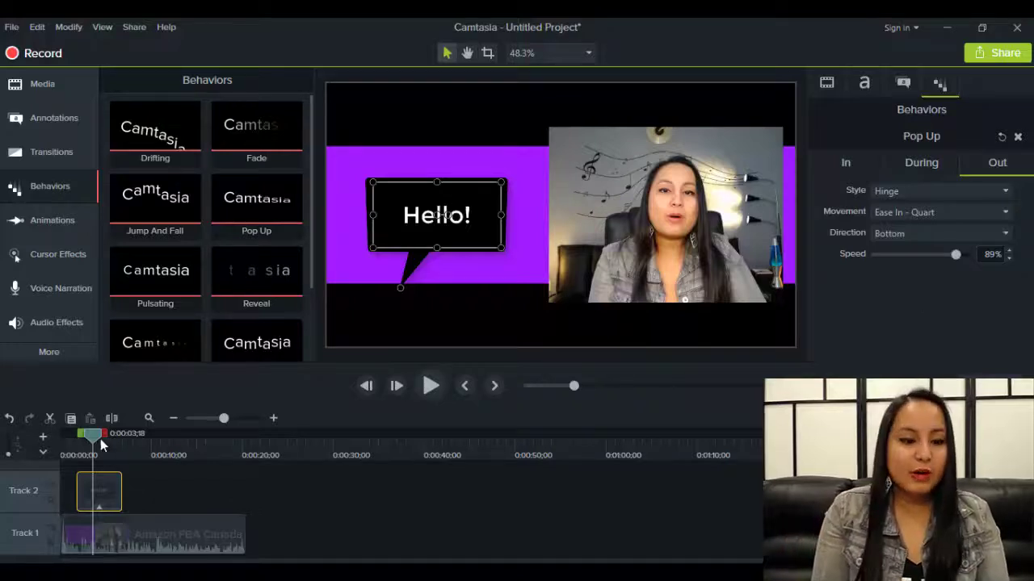
# Rewind slightly and replay the Hello! Pop Up animation, stopping at 0:00:07;22.
pyautogui.moveTo(92, 438); pyautogui.dragTo(70, 437)
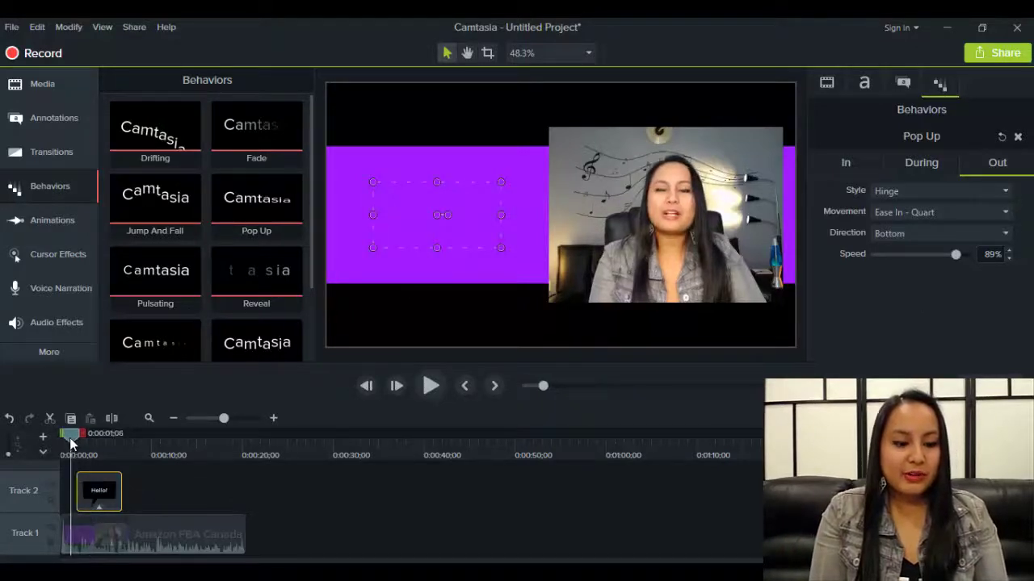
pyautogui.click(430, 386)
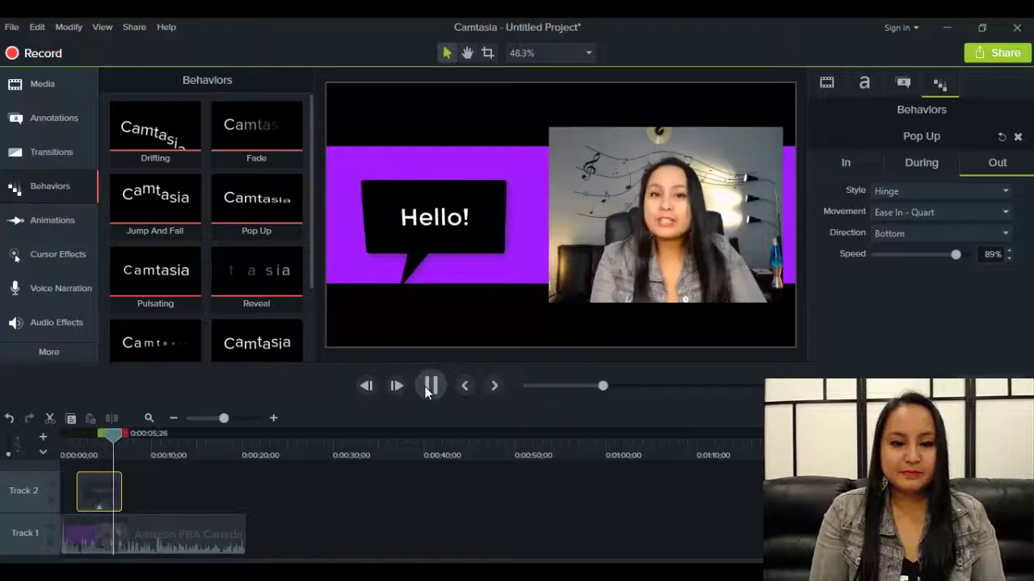
pyautogui.click(428, 391)
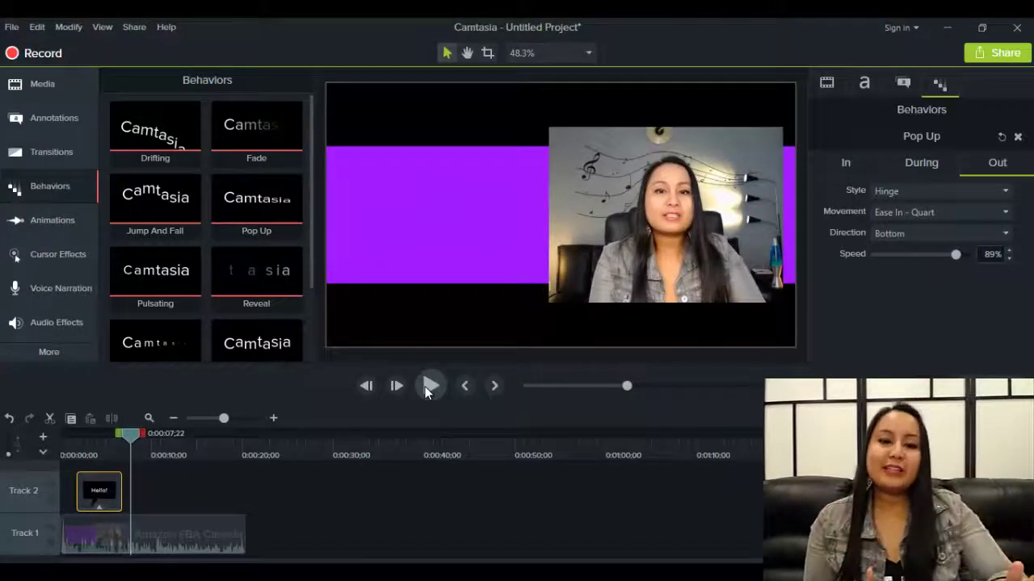